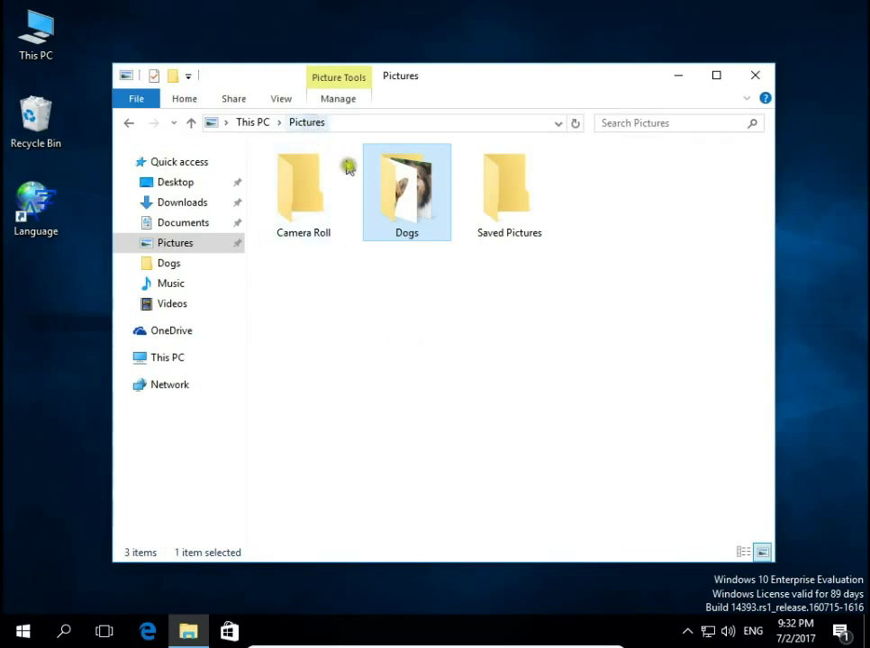
View the three dog photos in Dogs, return to Pictures, and open the Dogs folder's shortcut menu.
{"action": "left_click", "coordinate": [442, 312]}
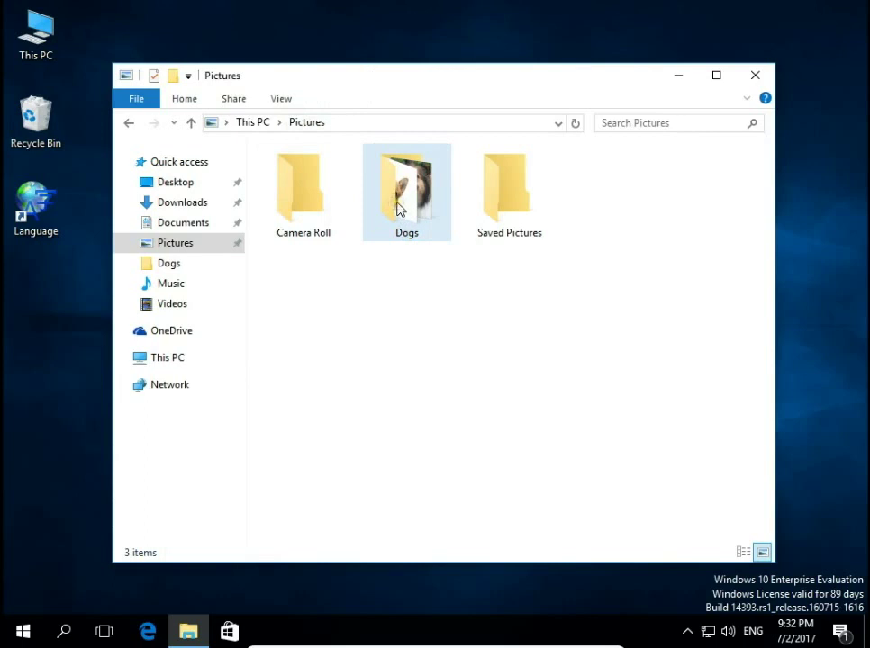
{"action": "double_click", "coordinate": [400, 209]}
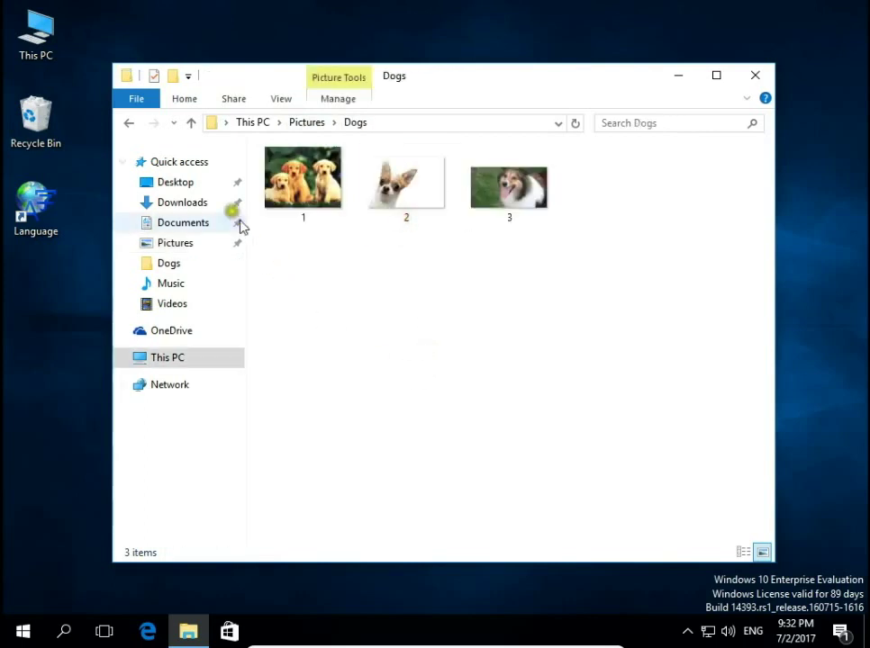
{"action": "left_click", "coordinate": [191, 123]}
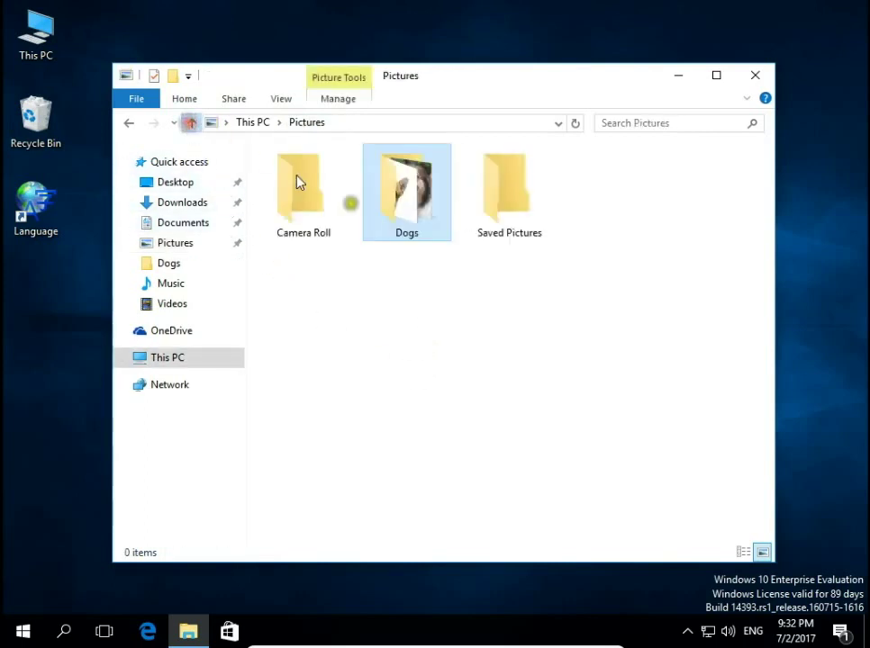
{"action": "right_click", "coordinate": [403, 208]}
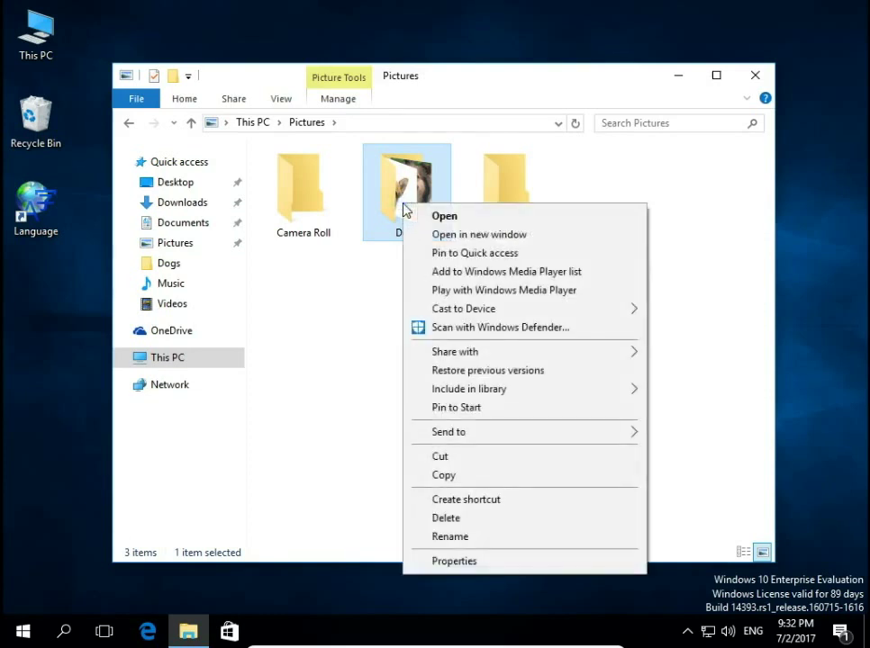
Set photo 1, the three puppies, as the Dogs folder picture through Properties > Customize.
{"action": "left_click", "coordinate": [440, 563]}
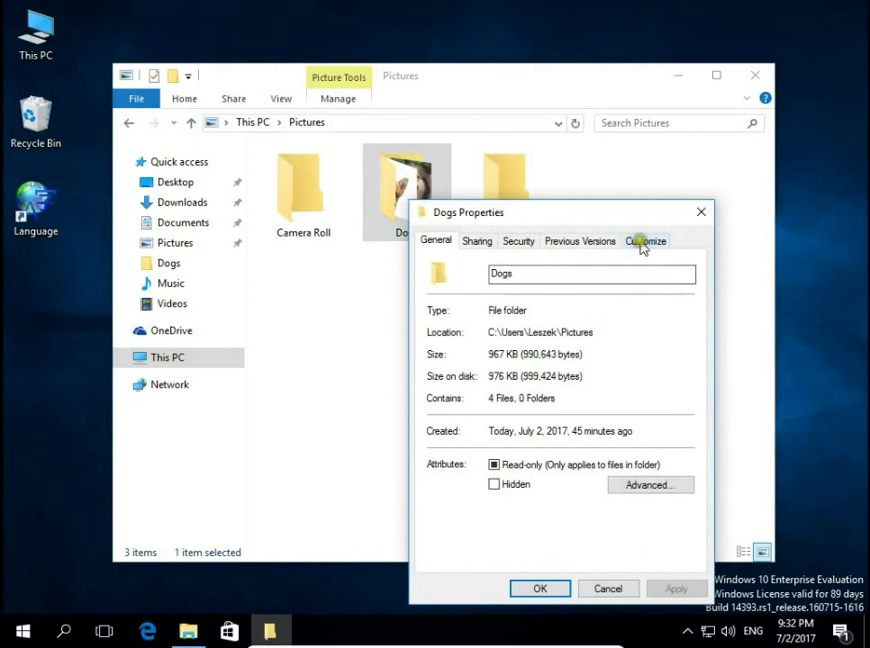
{"action": "left_click", "coordinate": [638, 243]}
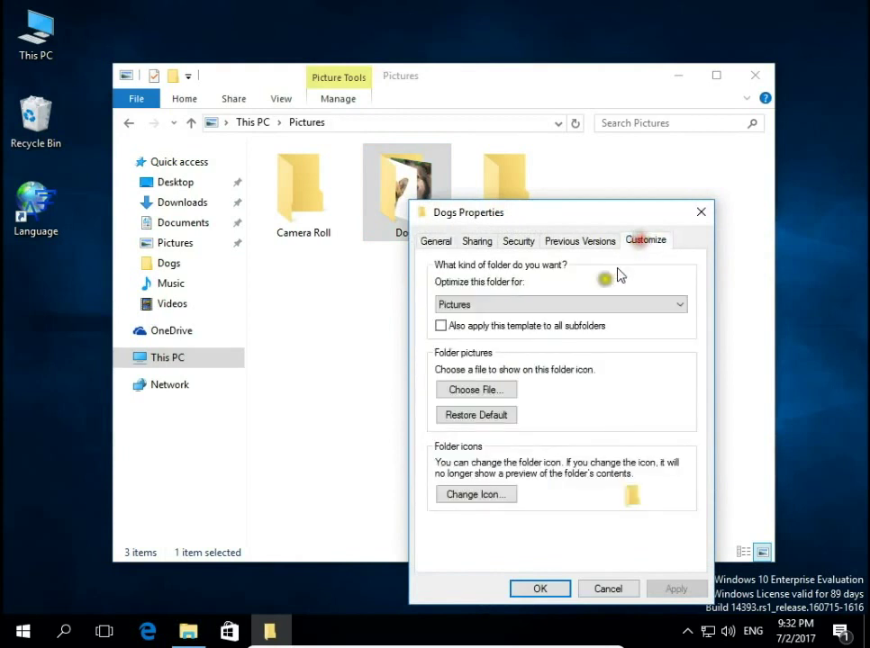
{"action": "left_click", "coordinate": [461, 396]}
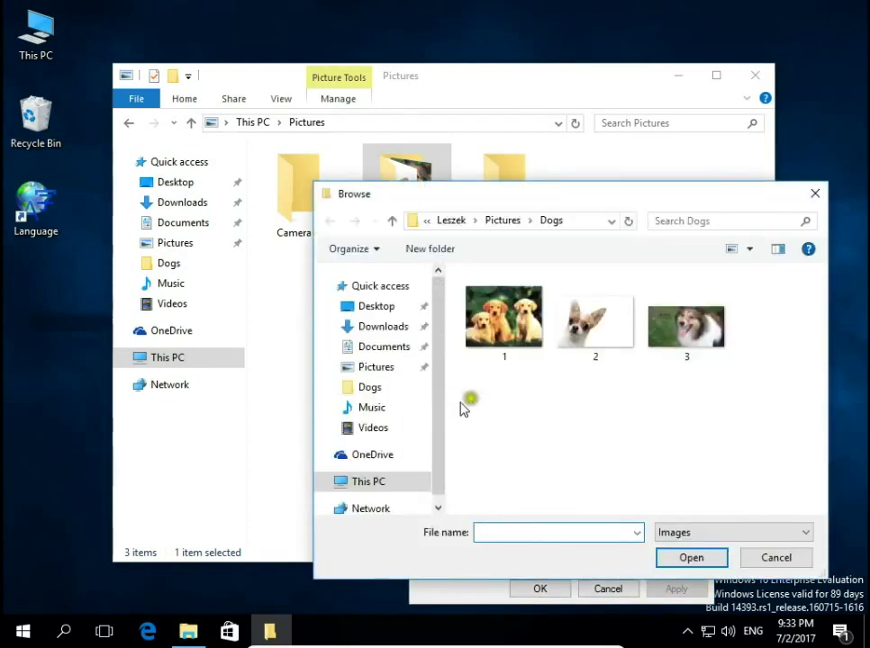
{"action": "left_click", "coordinate": [504, 317]}
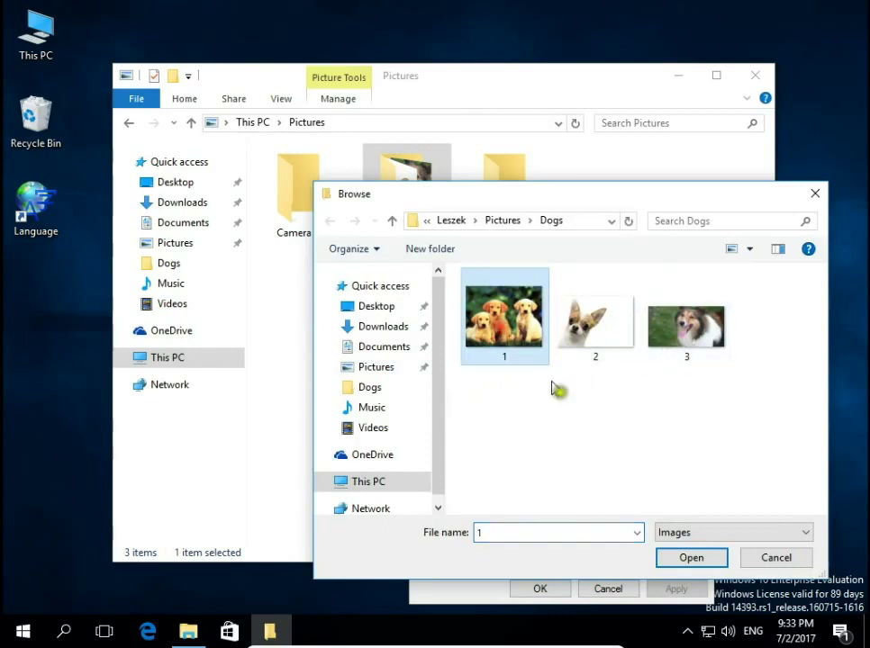
{"action": "left_click", "coordinate": [693, 560]}
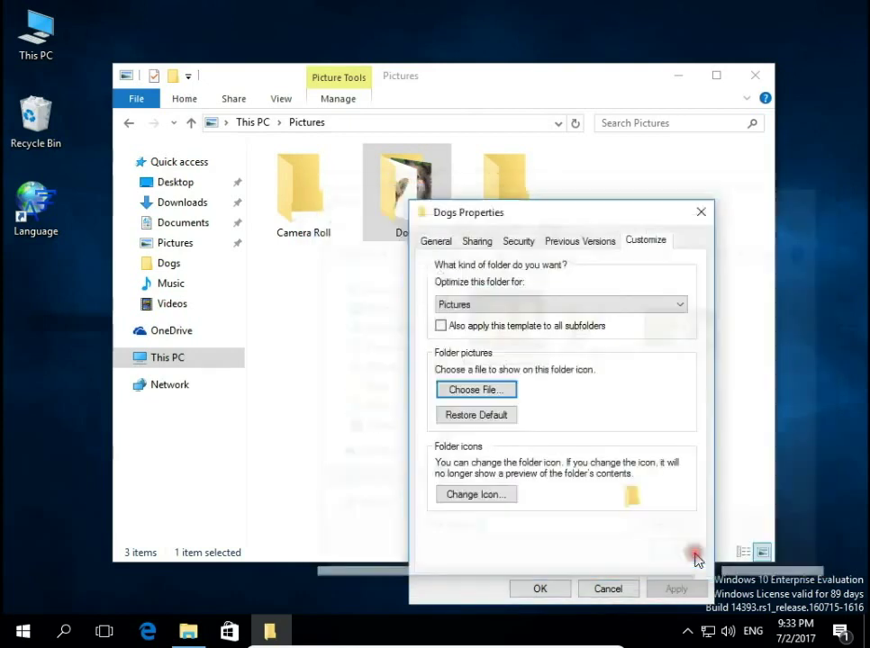
{"action": "left_click", "coordinate": [673, 588]}
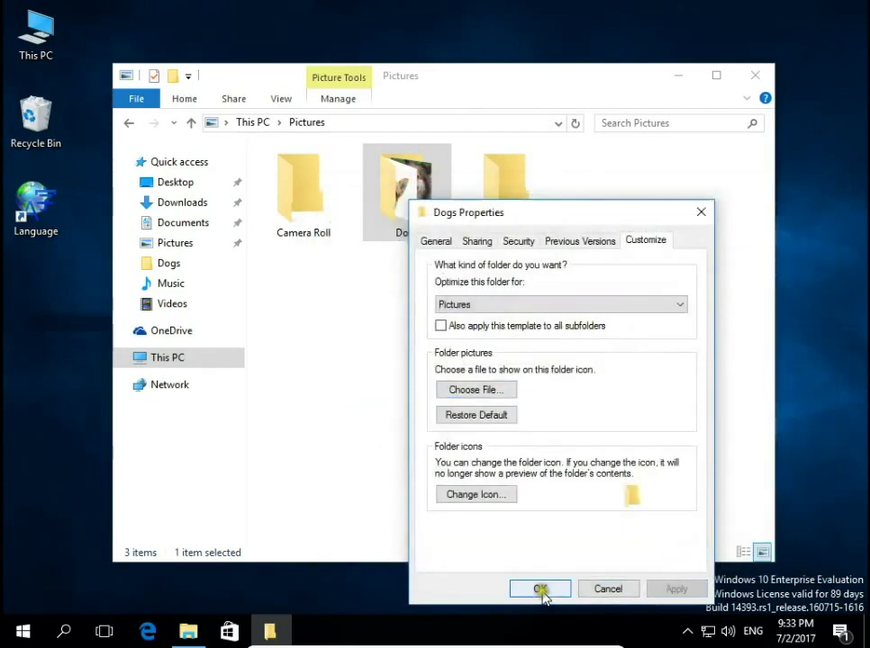
{"action": "left_click", "coordinate": [540, 589]}
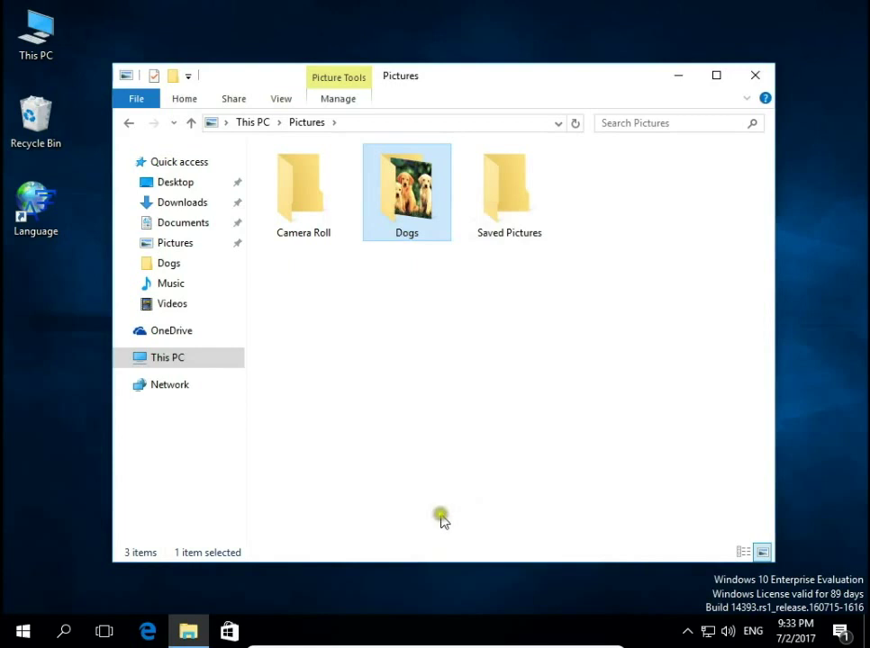
Switch the Pictures folder view to Extra large icons and bring Edge to the front.
{"action": "left_click", "coordinate": [285, 103]}
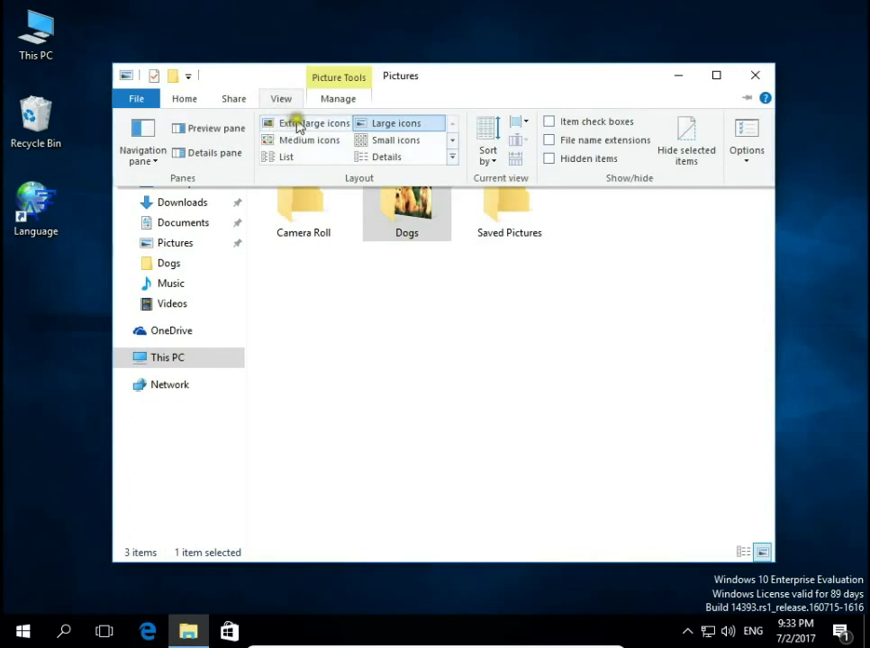
{"action": "left_click", "coordinate": [300, 123]}
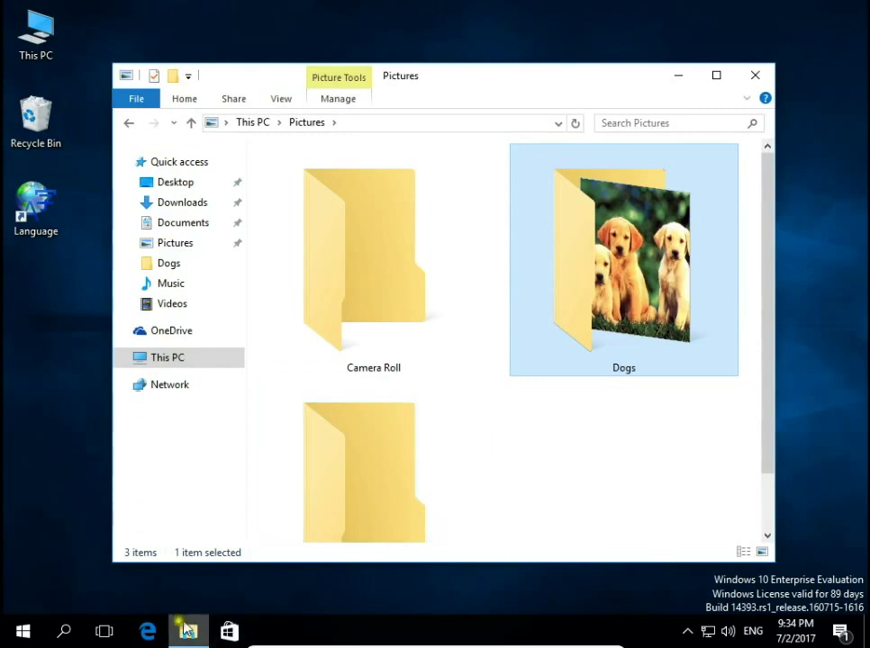
{"action": "left_click", "coordinate": [149, 631]}
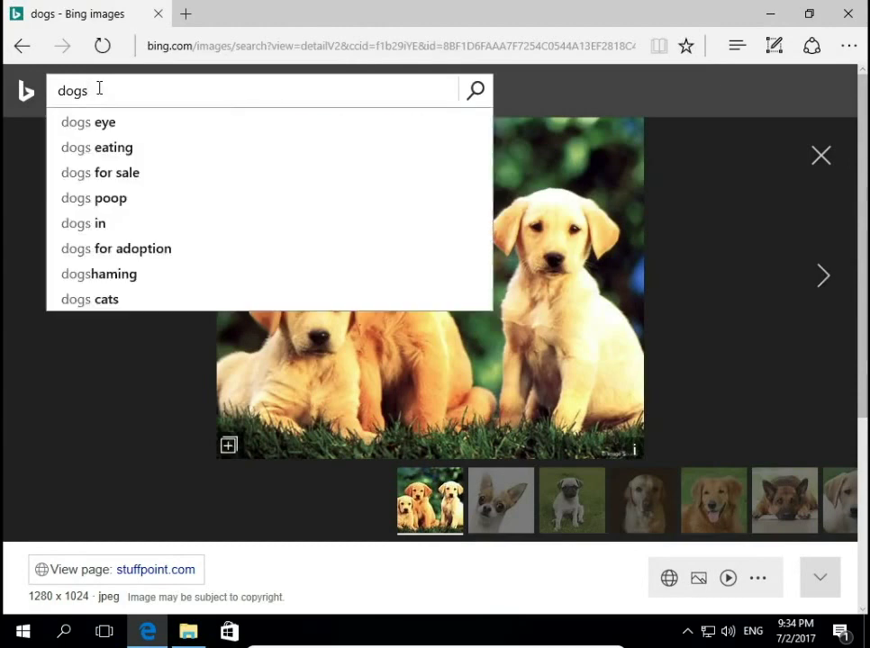
Search Bing Images for 'cats' and open the tabby kitten photo in the large viewer.
{"action": "key", "text": "BackSpace"}
{"action": "key", "text": "BackSpace"}
{"action": "key", "text": "BackSpace"}
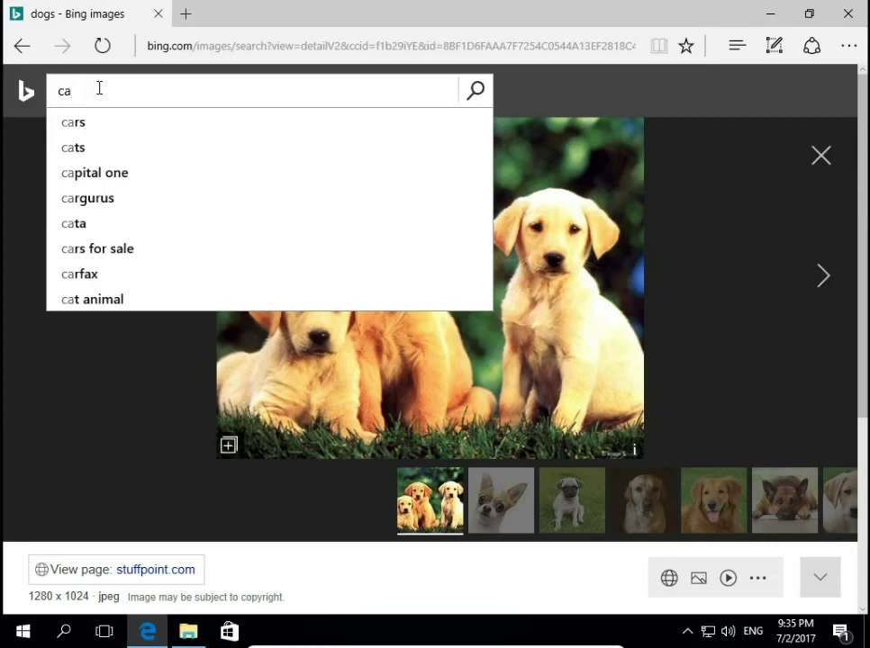
{"action": "left_click", "coordinate": [72, 146]}
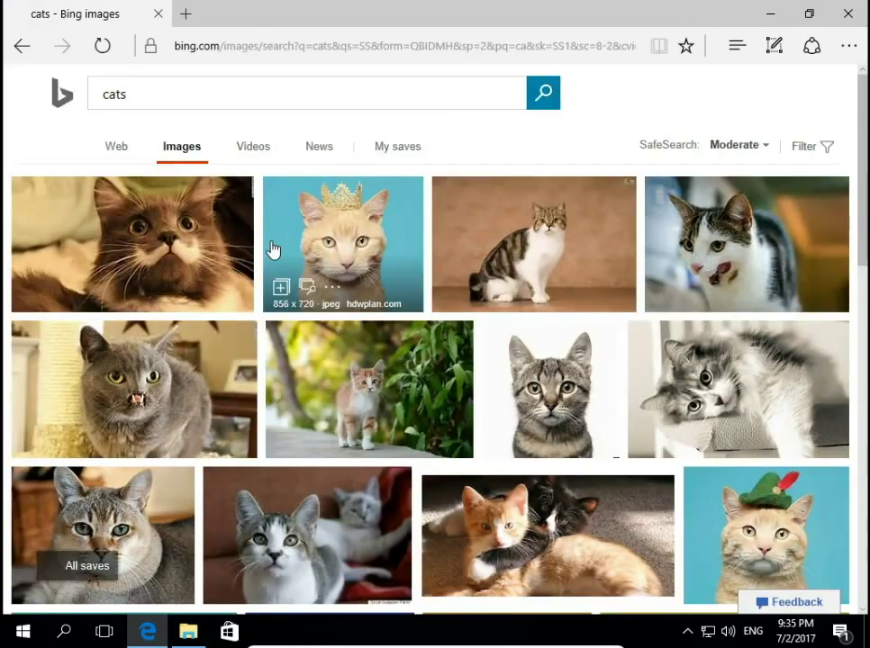
{"action": "left_click", "coordinate": [270, 251]}
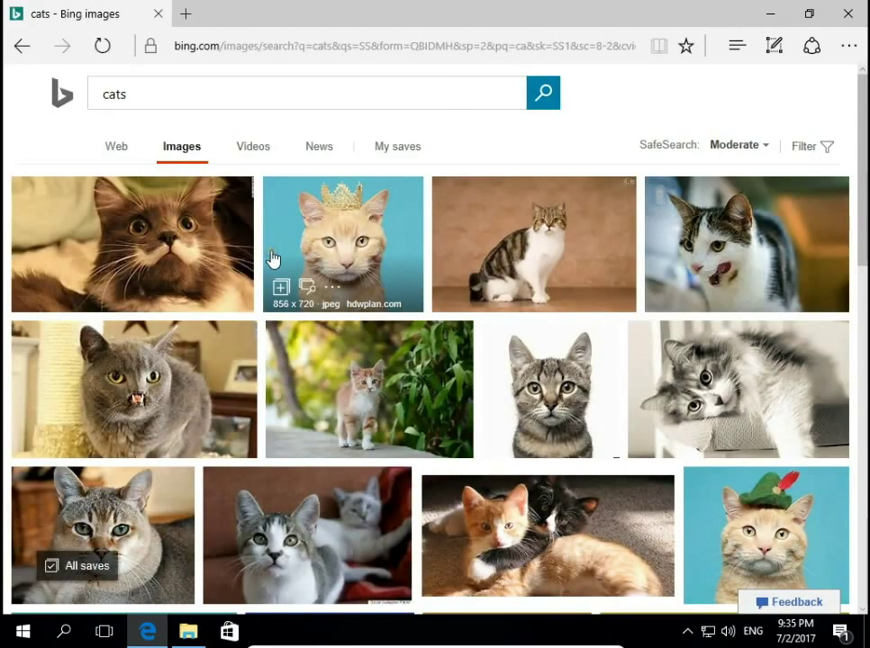
{"action": "left_click", "coordinate": [577, 405]}
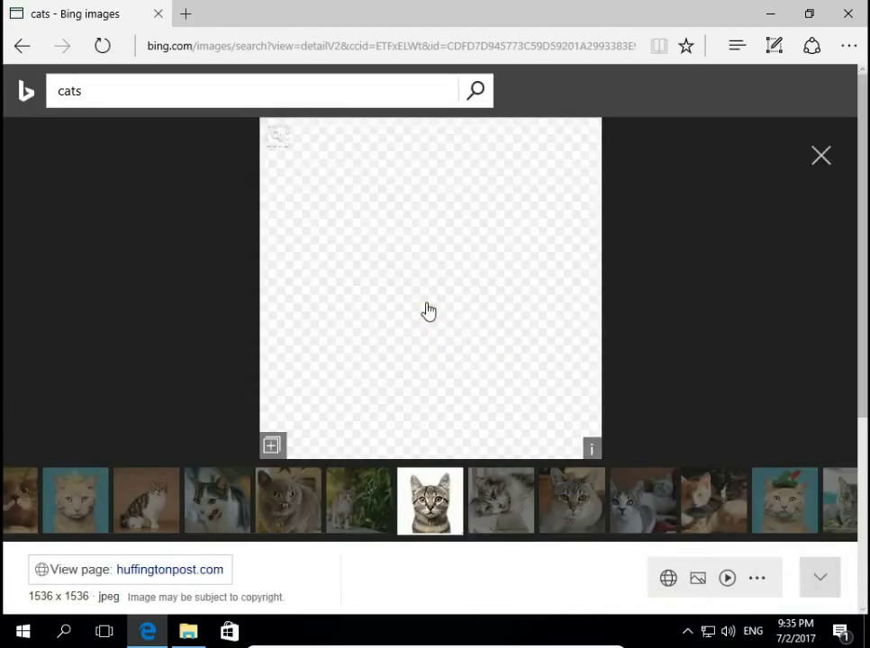
{"action": "left_click", "coordinate": [422, 286]}
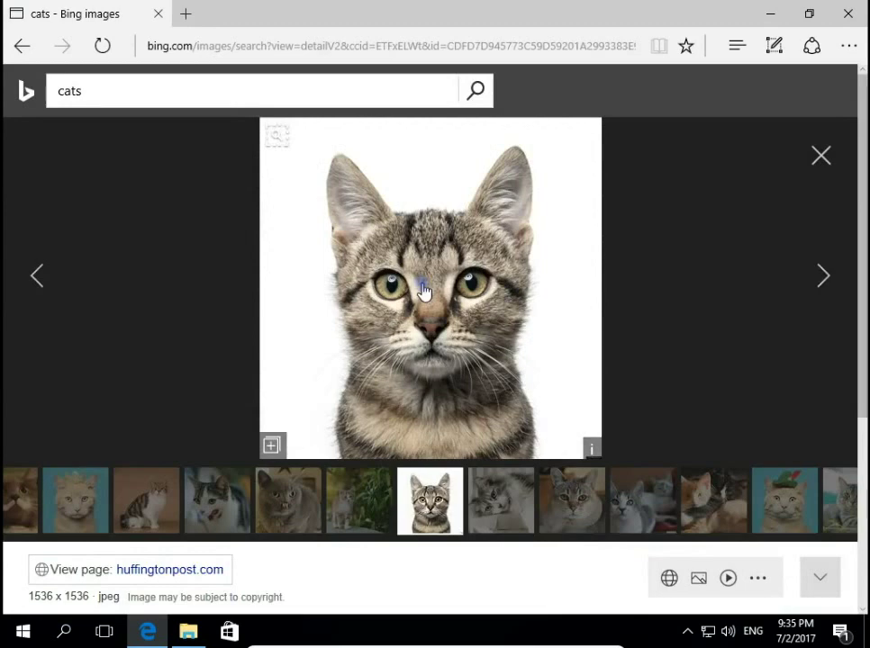
Save the tabby kitten image as 'cat' (JPEG) in Downloads, dismissing the location error.
{"action": "right_click", "coordinate": [423, 290]}
{"action": "left_click", "coordinate": [462, 304]}
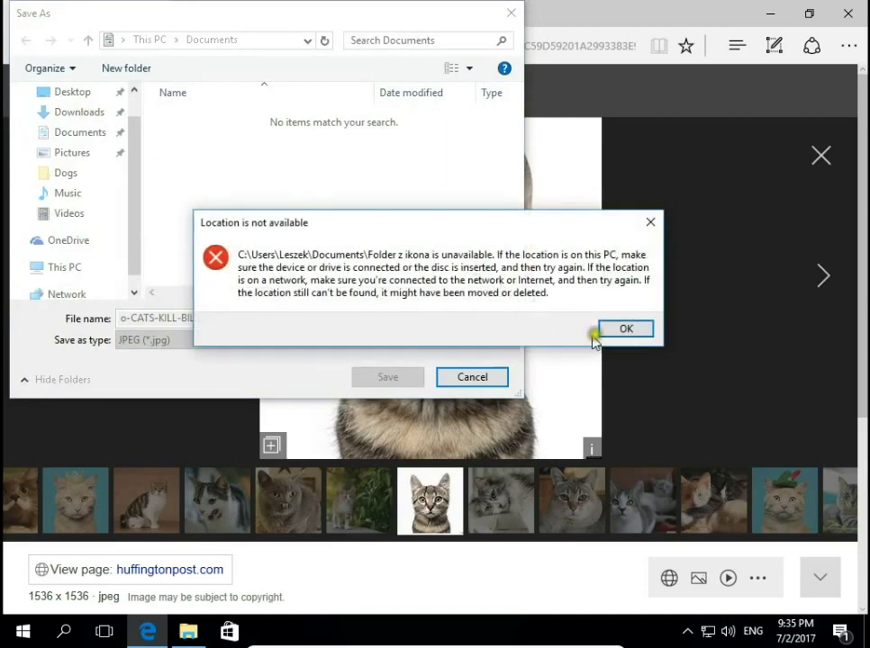
{"action": "left_click", "coordinate": [626, 328]}
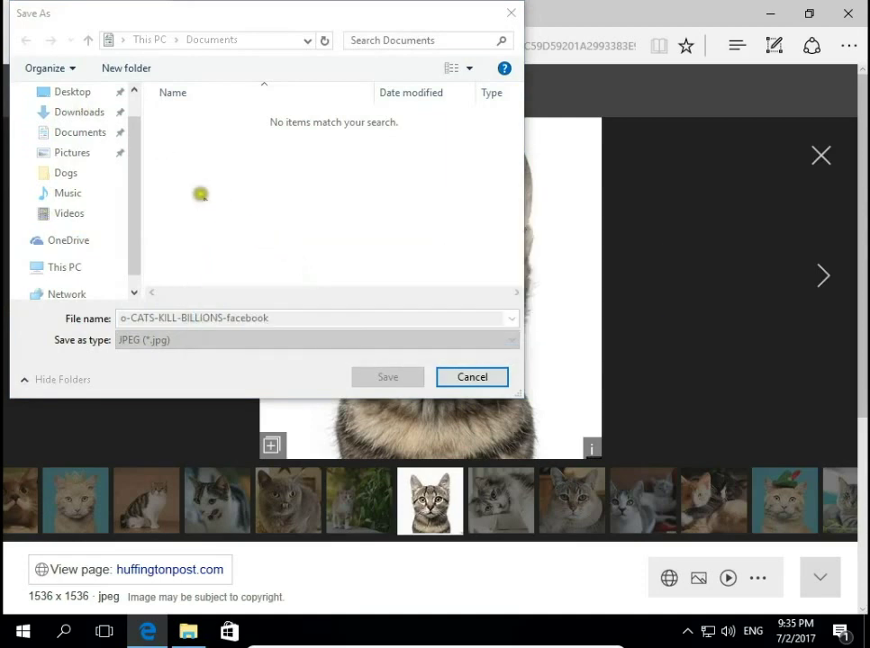
{"action": "left_click", "coordinate": [82, 113]}
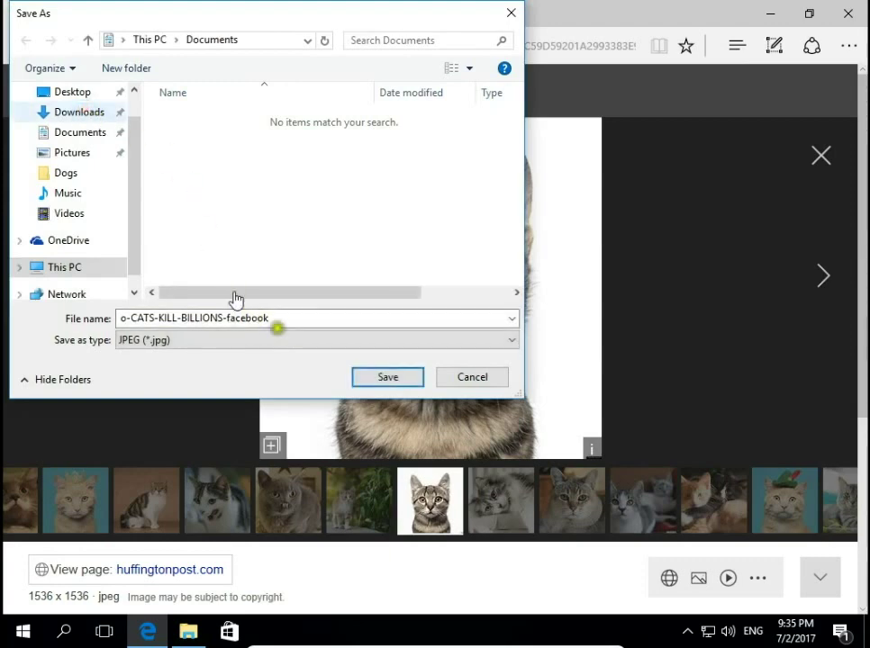
{"action": "left_click", "coordinate": [296, 313]}
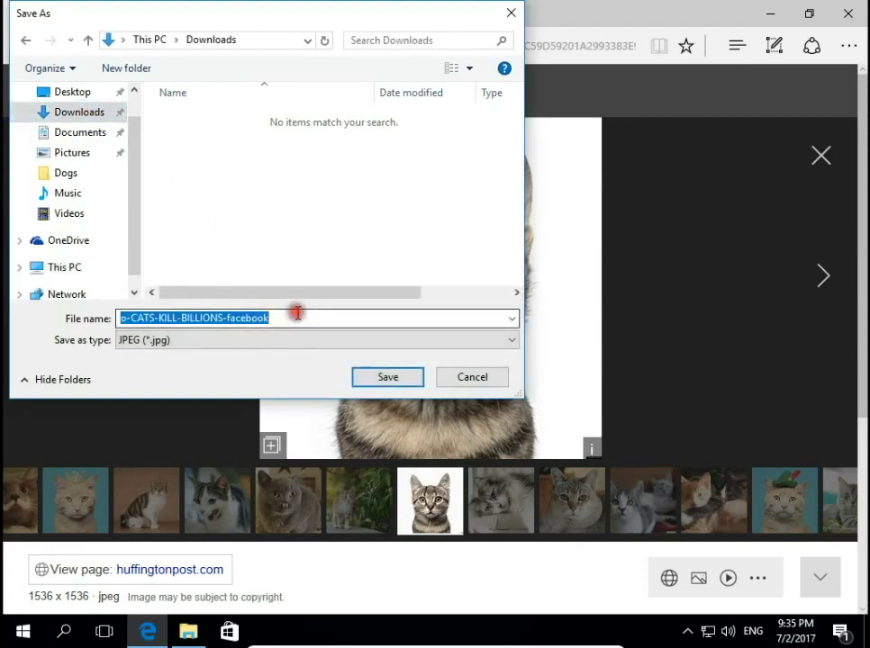
{"action": "type", "text": "cat"}
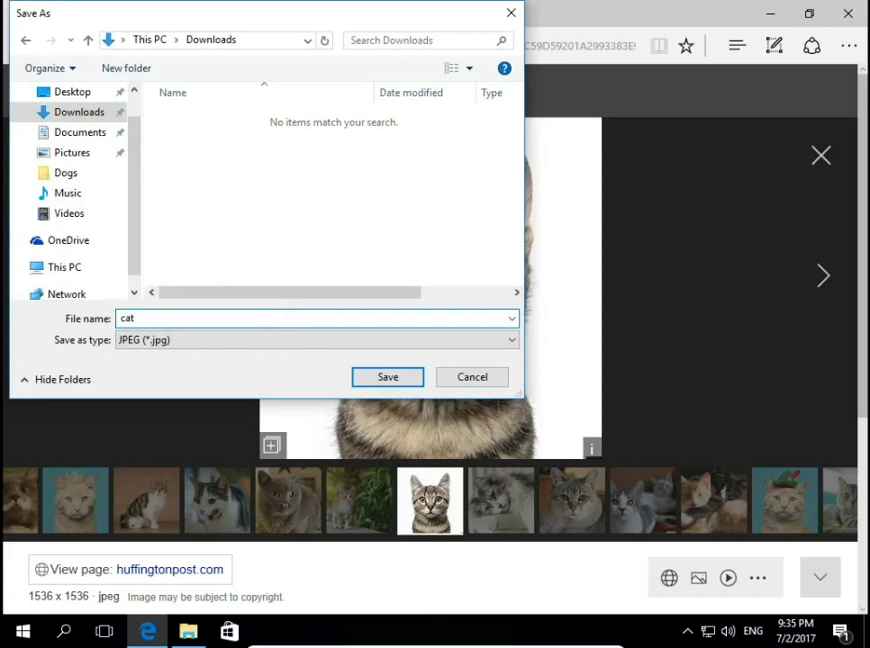
{"action": "key", "text": "Return"}
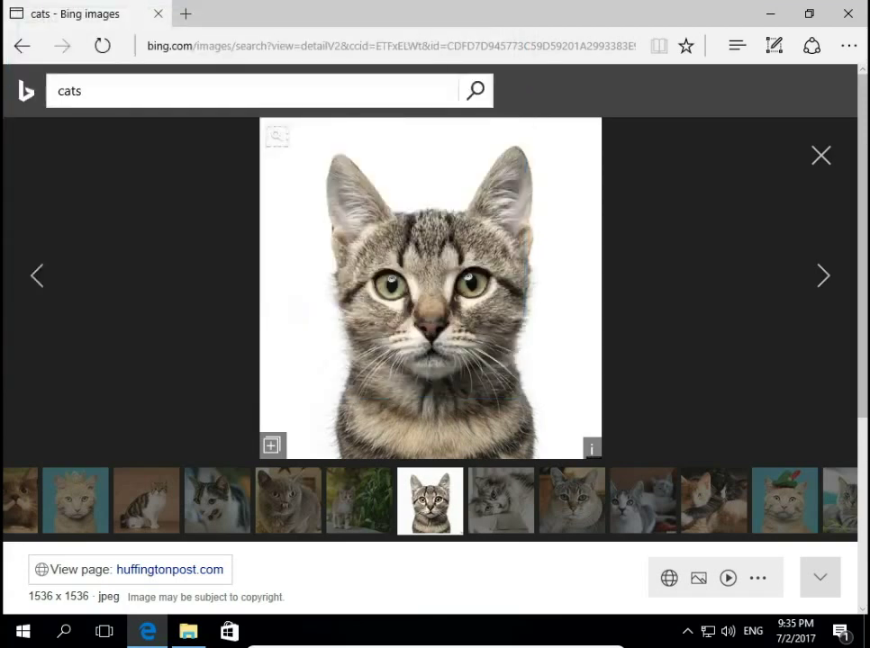
Minimize Edge and set the downloaded 'cat' image as the Camera Roll folder picture.
{"action": "left_click", "coordinate": [768, 16]}
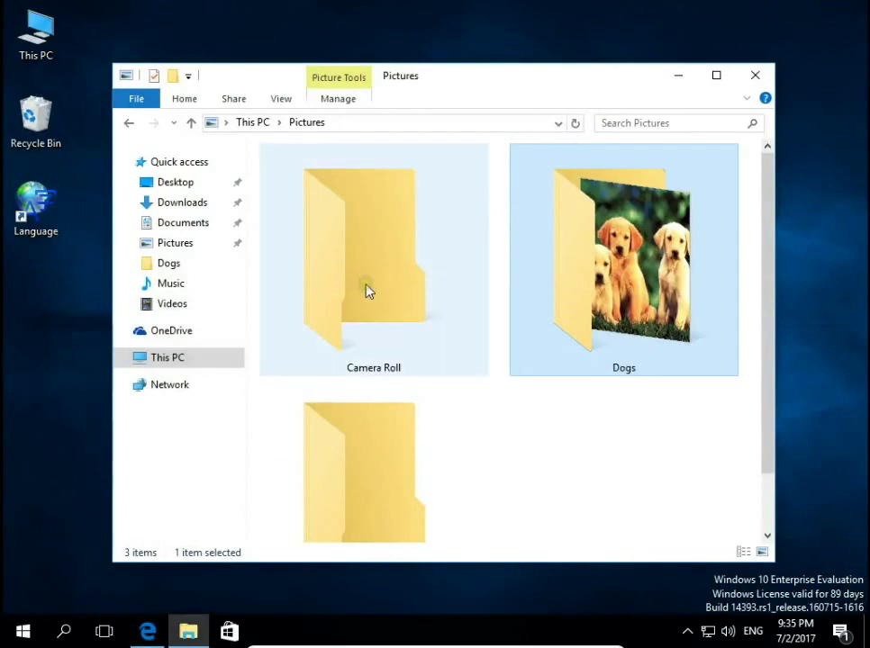
{"action": "right_click", "coordinate": [367, 288]}
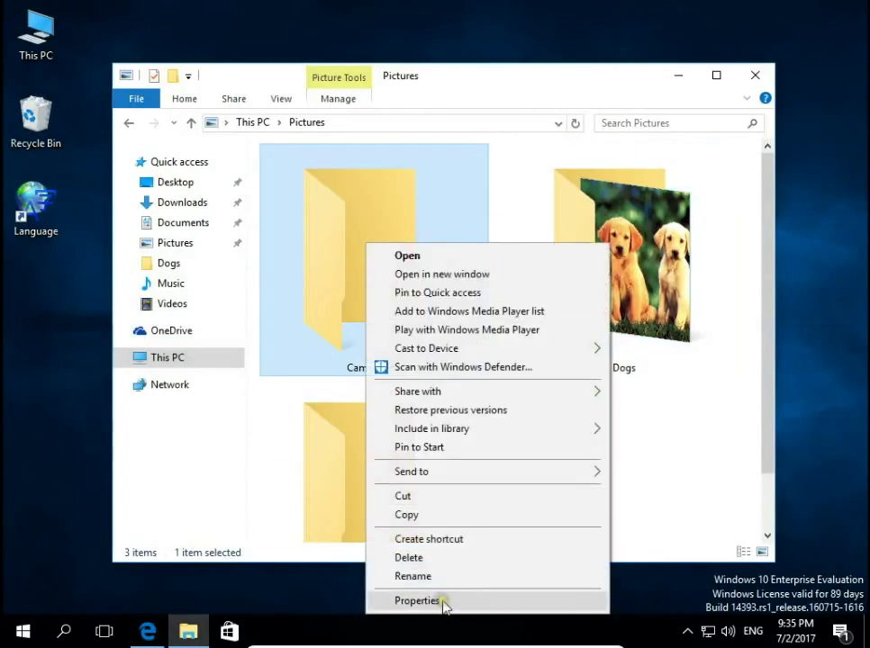
{"action": "left_click", "coordinate": [416, 600]}
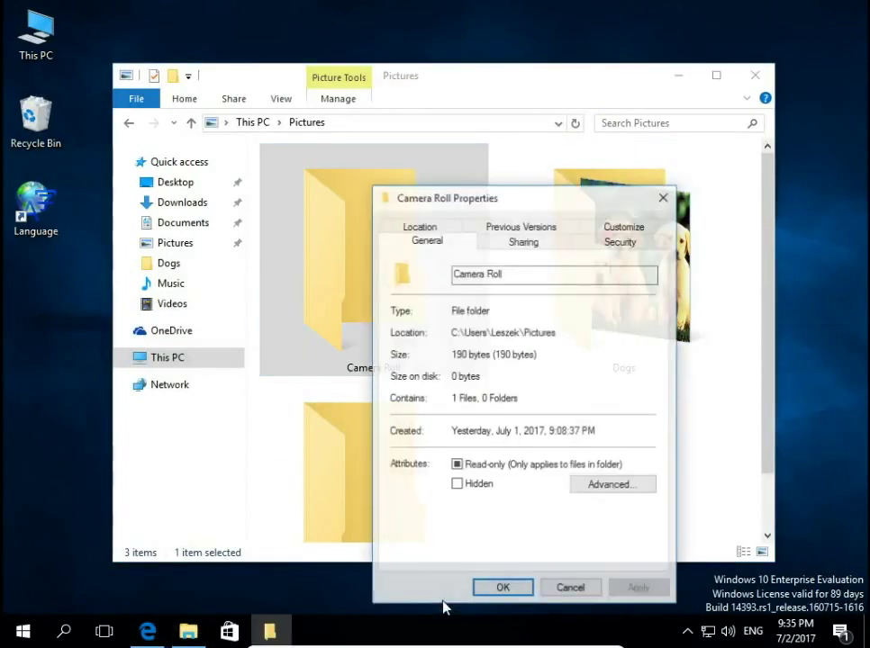
{"action": "left_click", "coordinate": [638, 227]}
{"action": "left_click", "coordinate": [436, 392]}
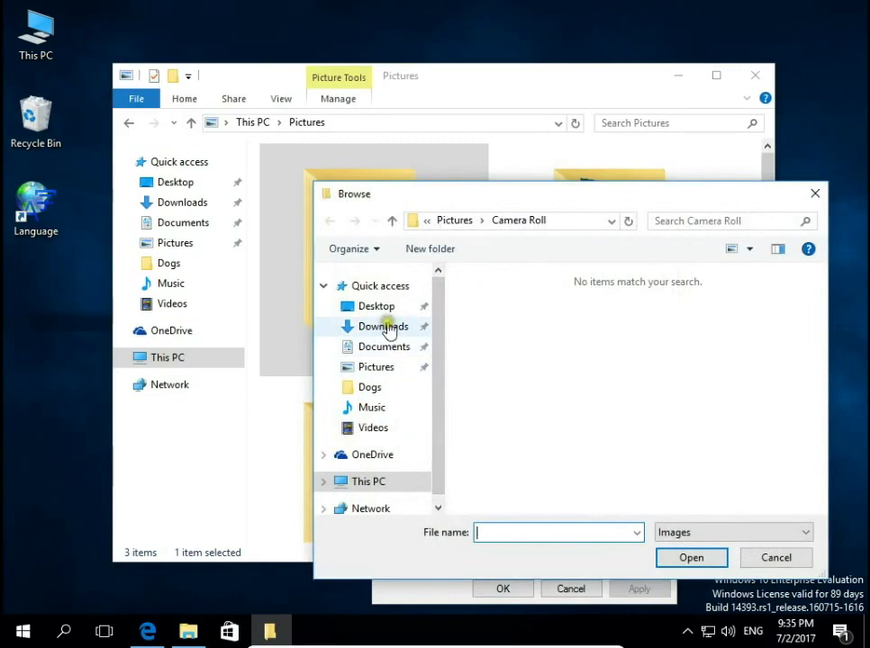
{"action": "left_click", "coordinate": [385, 327]}
{"action": "left_click", "coordinate": [508, 331]}
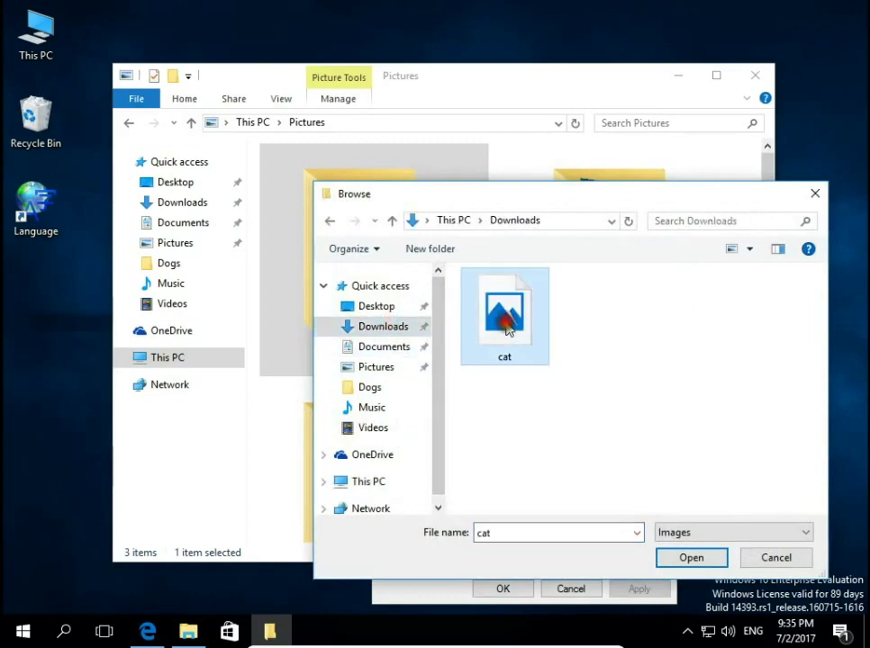
{"action": "left_click", "coordinate": [672, 553]}
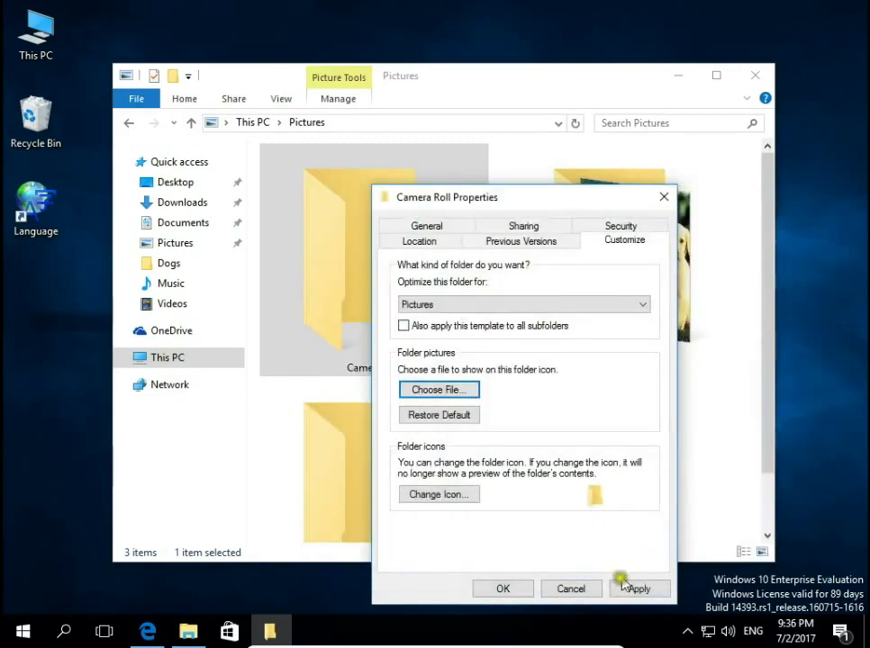
{"action": "left_click", "coordinate": [627, 588]}
{"action": "left_click", "coordinate": [501, 589]}
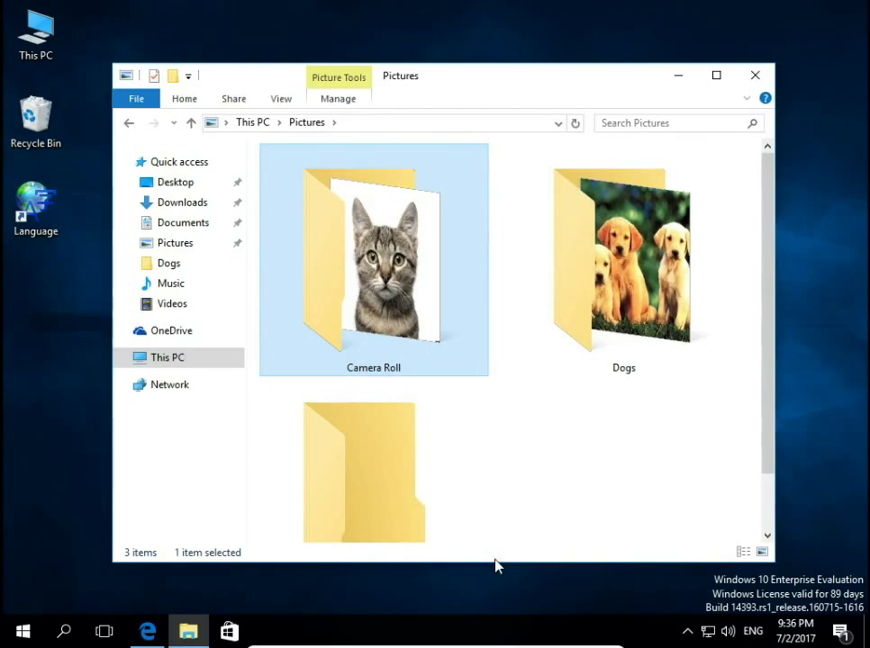
Open the Change Icon picker in the Saved Pictures folder's Customize properties.
{"action": "left_click", "coordinate": [394, 493]}
{"action": "right_click", "coordinate": [386, 494]}
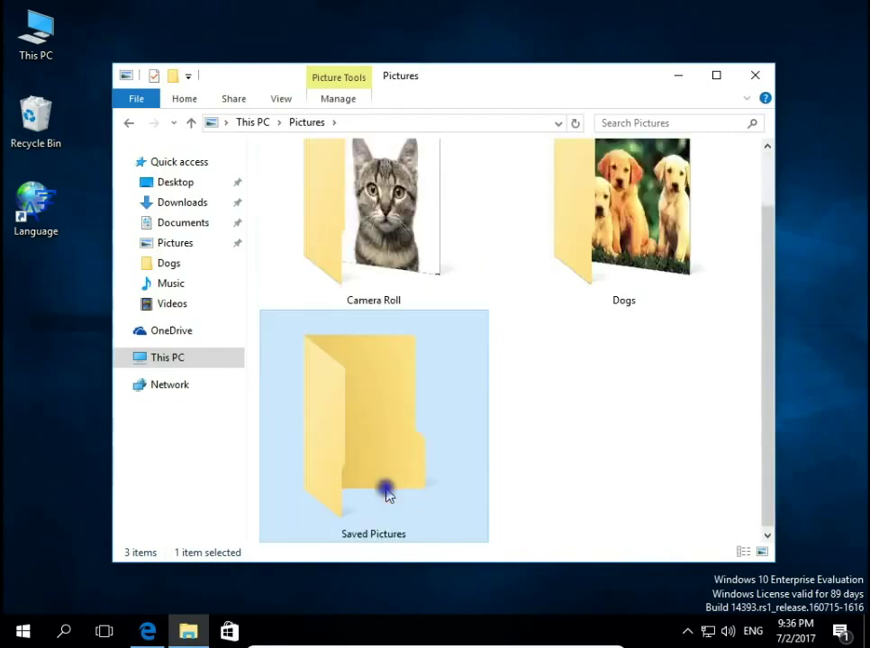
{"action": "left_click", "coordinate": [436, 477]}
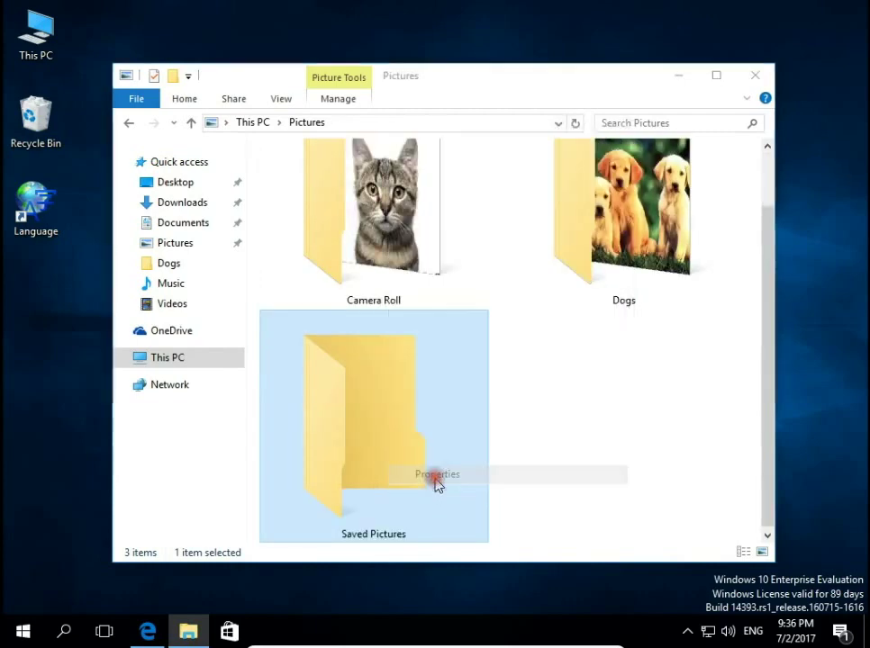
{"action": "left_click", "coordinate": [644, 227]}
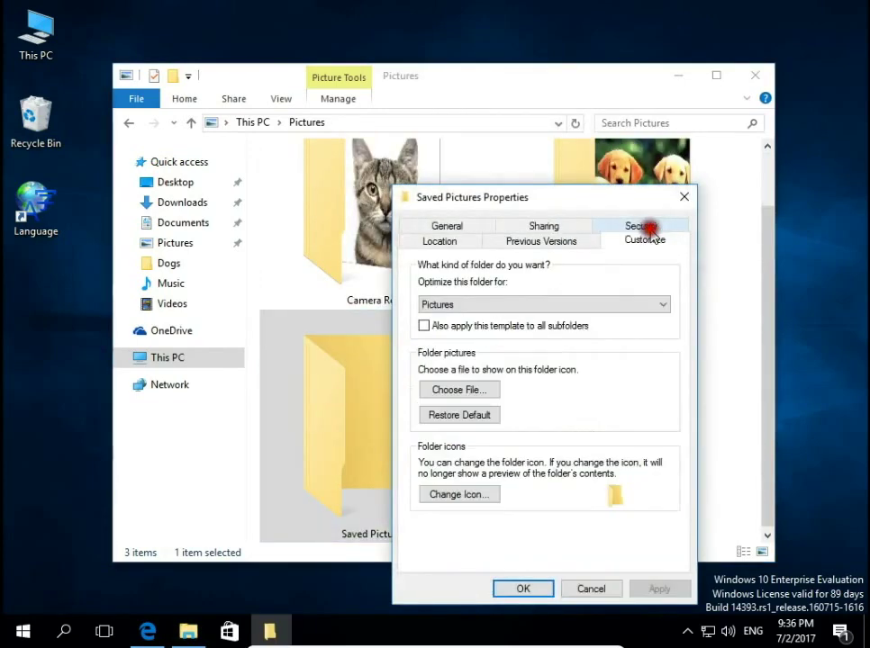
{"action": "left_click", "coordinate": [448, 498]}
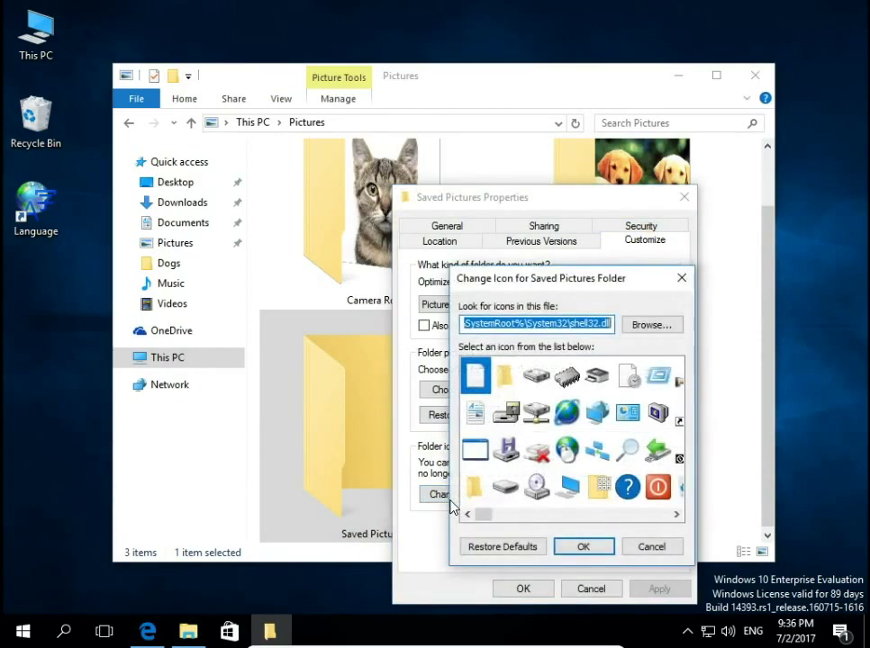
Pick the red-and-blue book icon from shell32.dll and apply it to Saved Pictures.
{"action": "left_click_drag", "start_coordinate": [543, 281], "coordinate": [721, 214]}
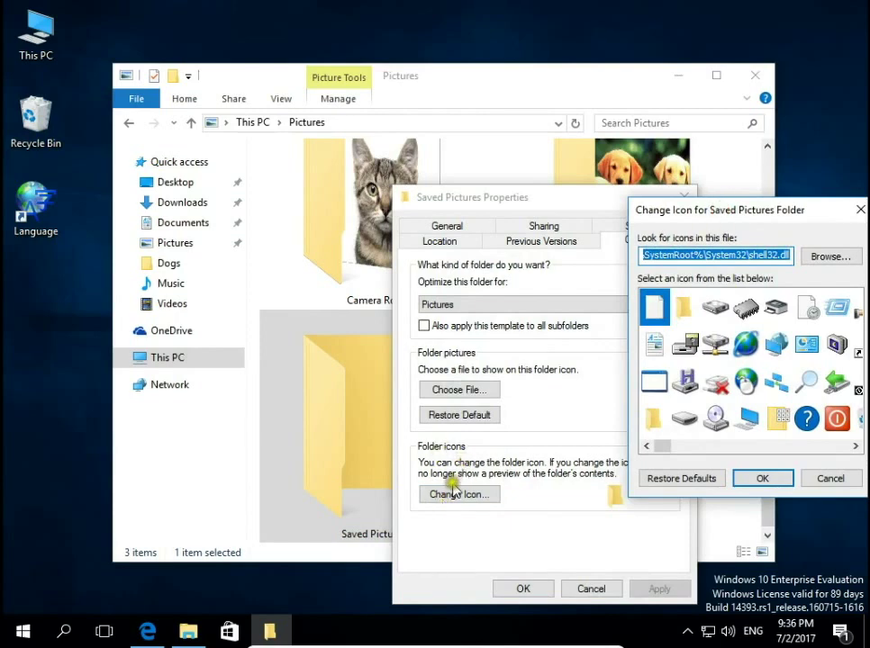
{"action": "left_click", "coordinate": [456, 497]}
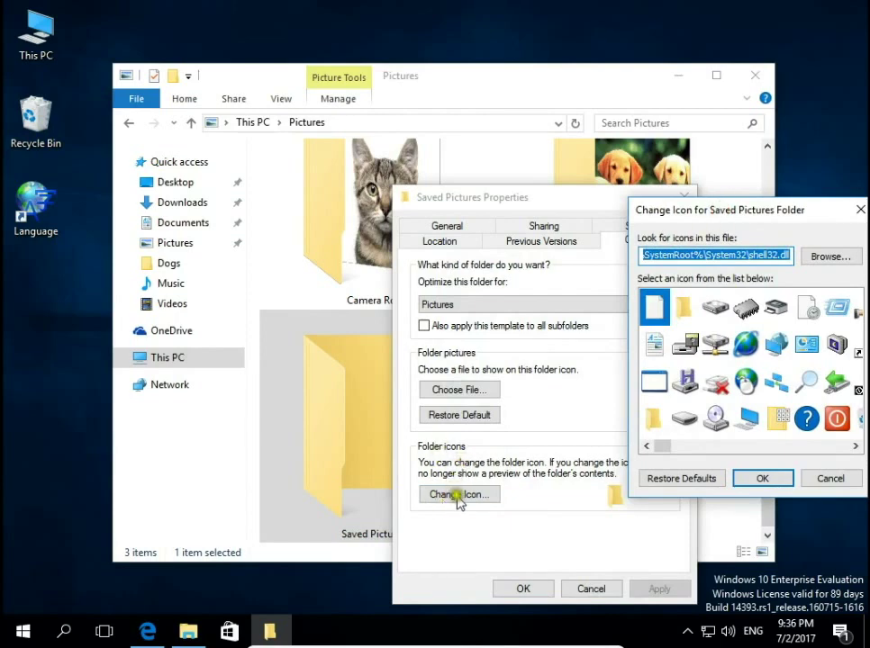
{"action": "left_click", "coordinate": [785, 447]}
{"action": "left_click", "coordinate": [786, 446]}
{"action": "left_click", "coordinate": [786, 447]}
{"action": "left_click", "coordinate": [786, 446]}
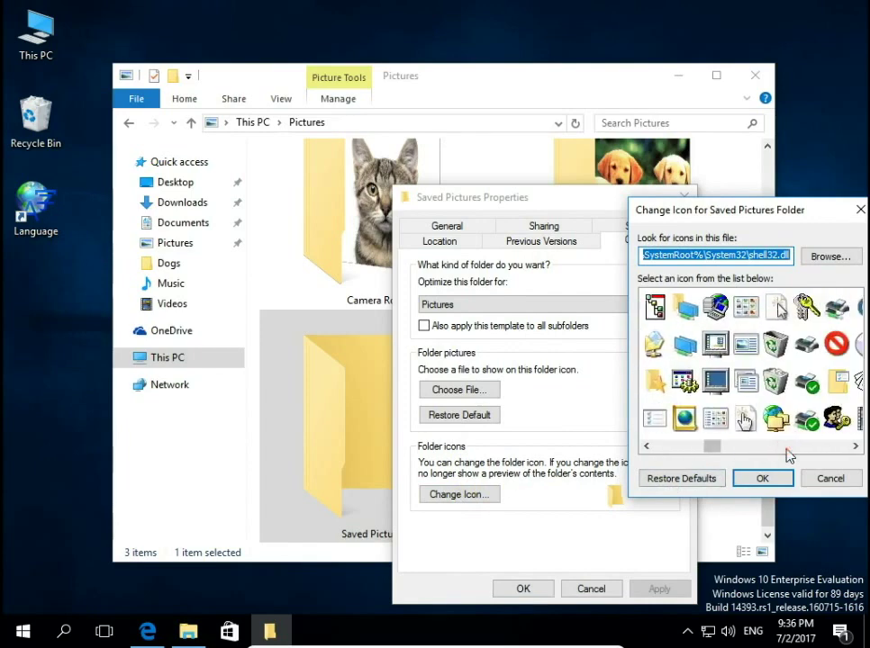
{"action": "left_click", "coordinate": [785, 447]}
{"action": "left_click", "coordinate": [785, 446]}
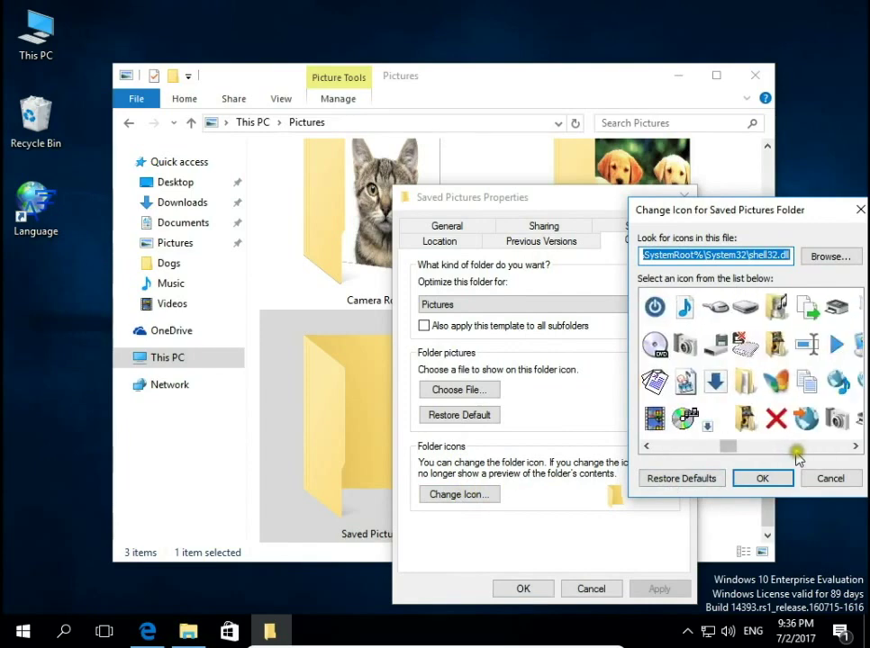
{"action": "left_click", "coordinate": [808, 446]}
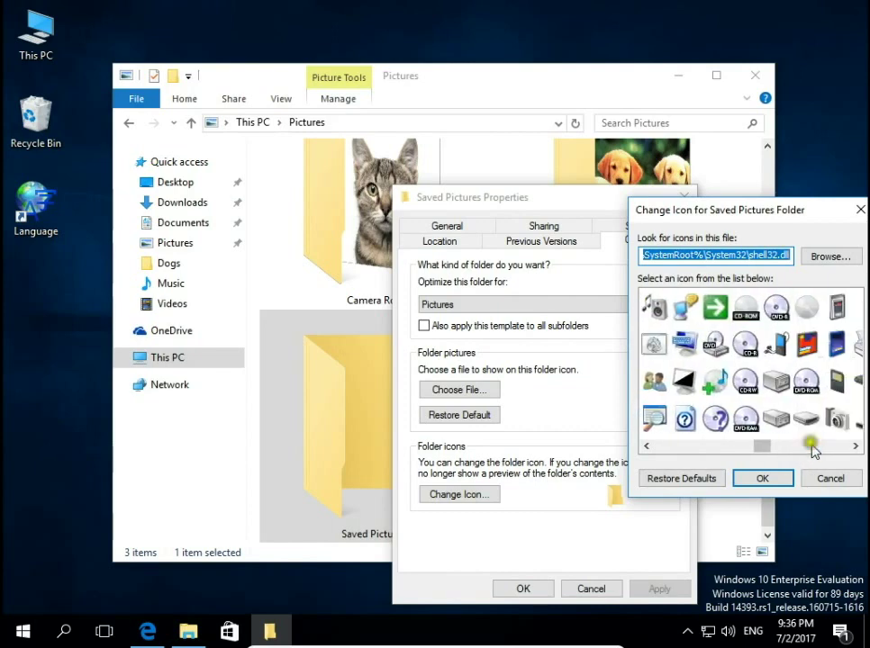
{"action": "left_click", "coordinate": [807, 344]}
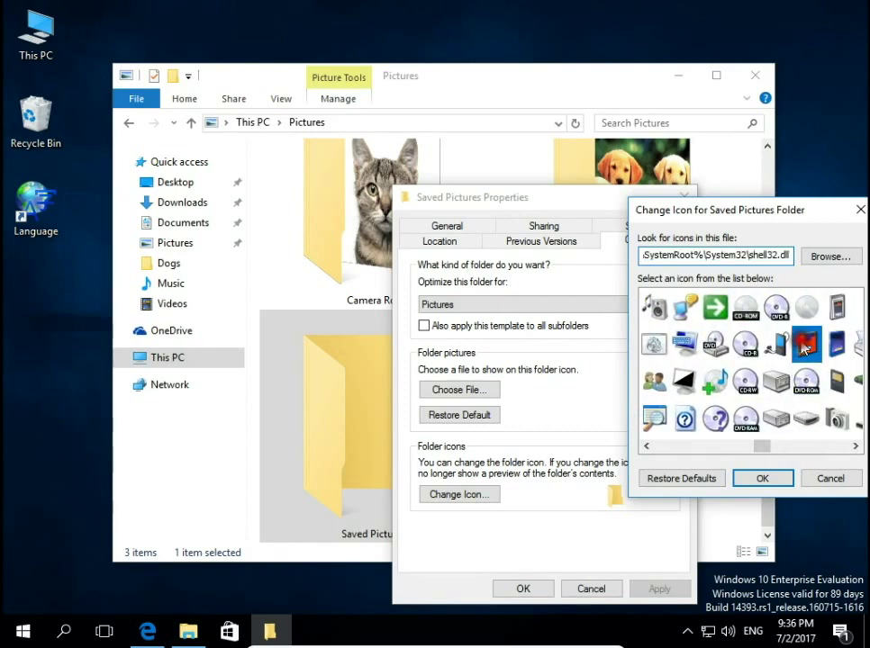
{"action": "left_click", "coordinate": [757, 478]}
{"action": "left_click", "coordinate": [653, 588]}
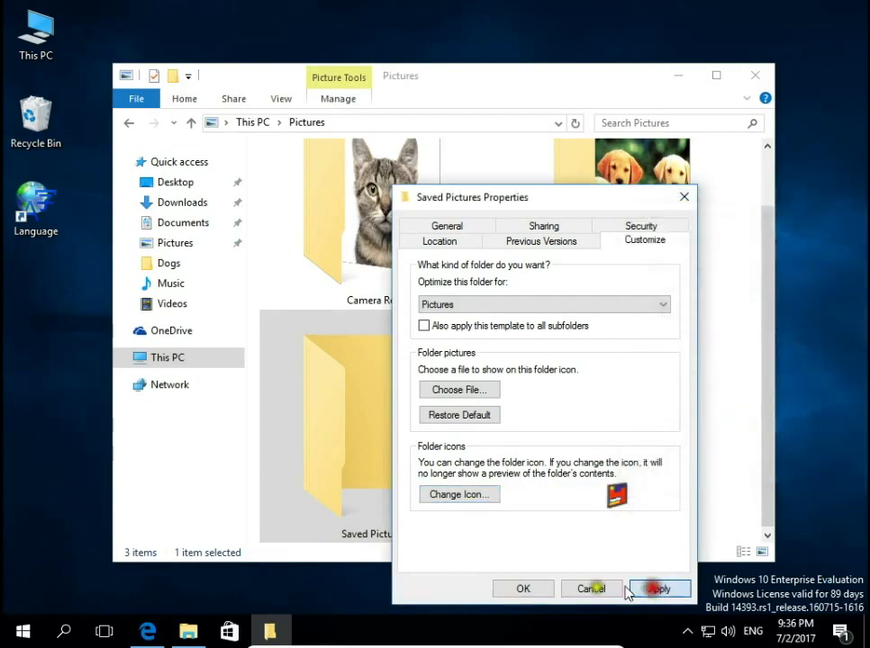
{"action": "left_click", "coordinate": [520, 589]}
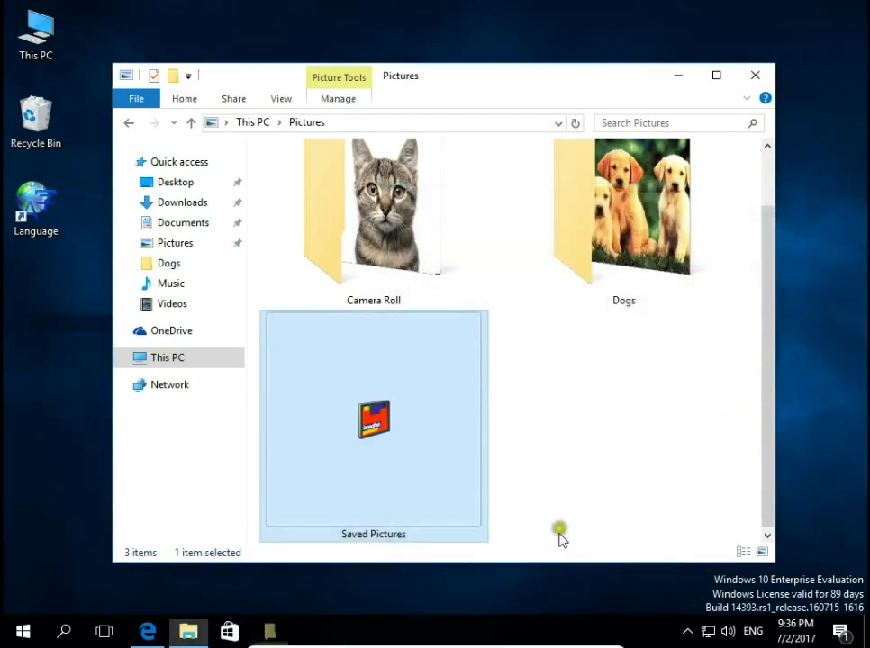
{"action": "left_click", "coordinate": [559, 538]}
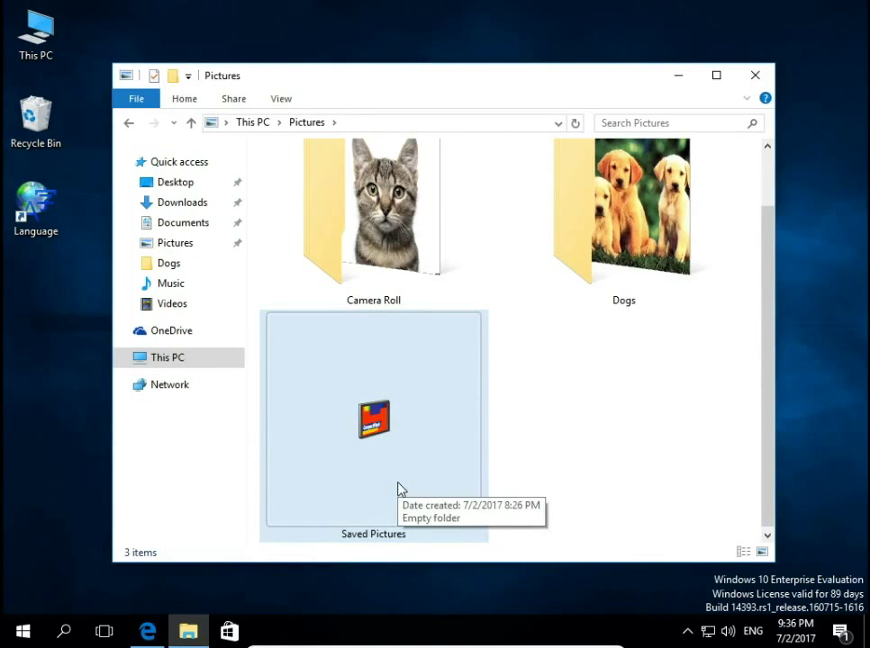